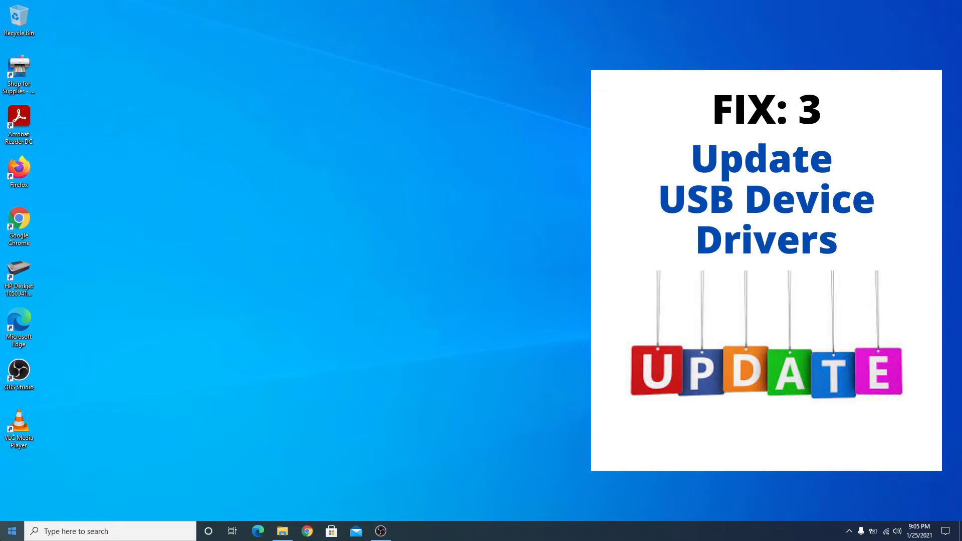
# - Launch the driver update wizard for the USB Mass Storage Device under Universal Serial Bus controllers
pyautogui.rightClick(12, 531)
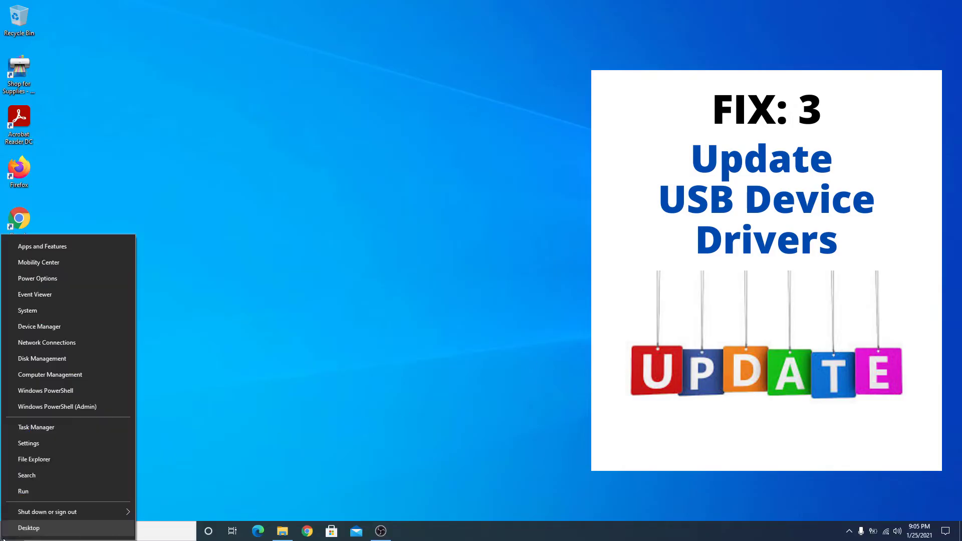
pyautogui.click(63, 326)
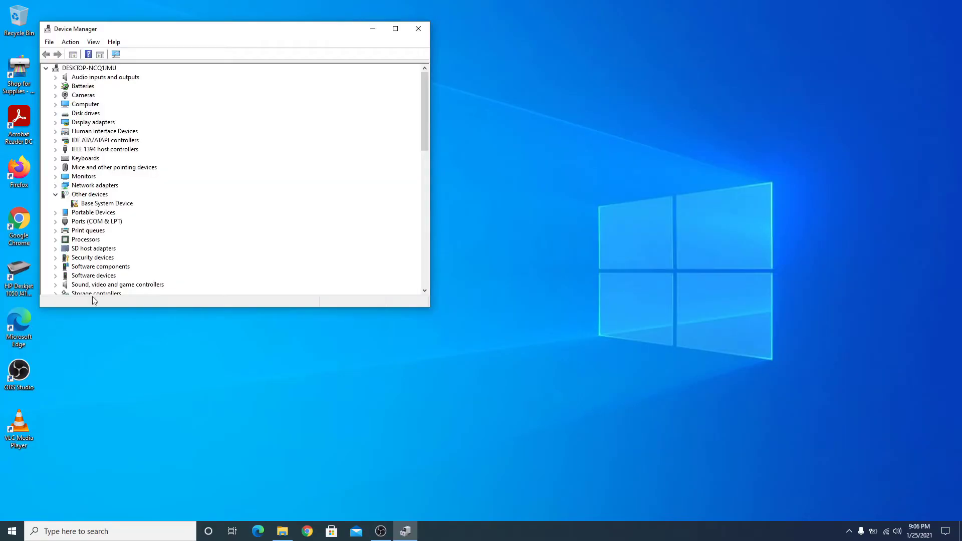
pyautogui.moveTo(425, 139); pyautogui.dragTo(422, 283)
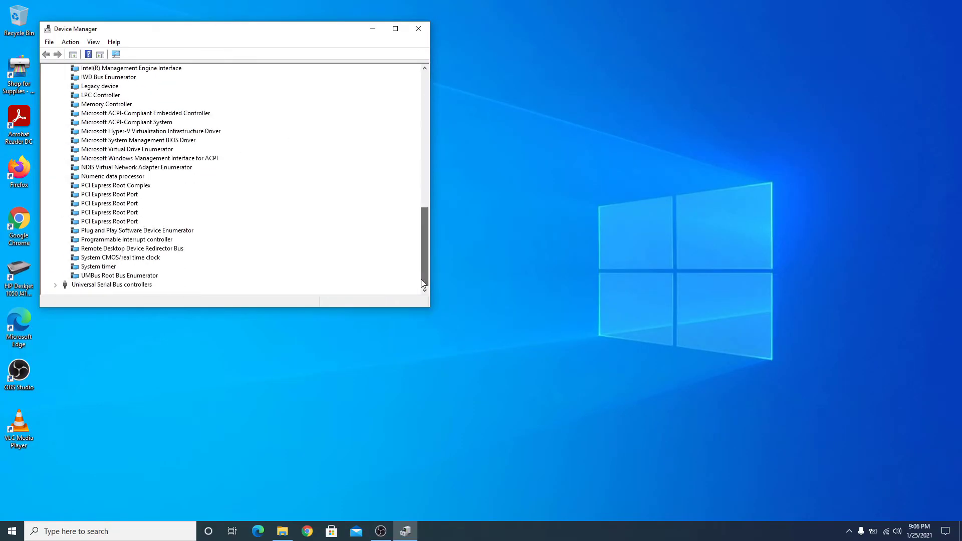
pyautogui.doubleClick(129, 285)
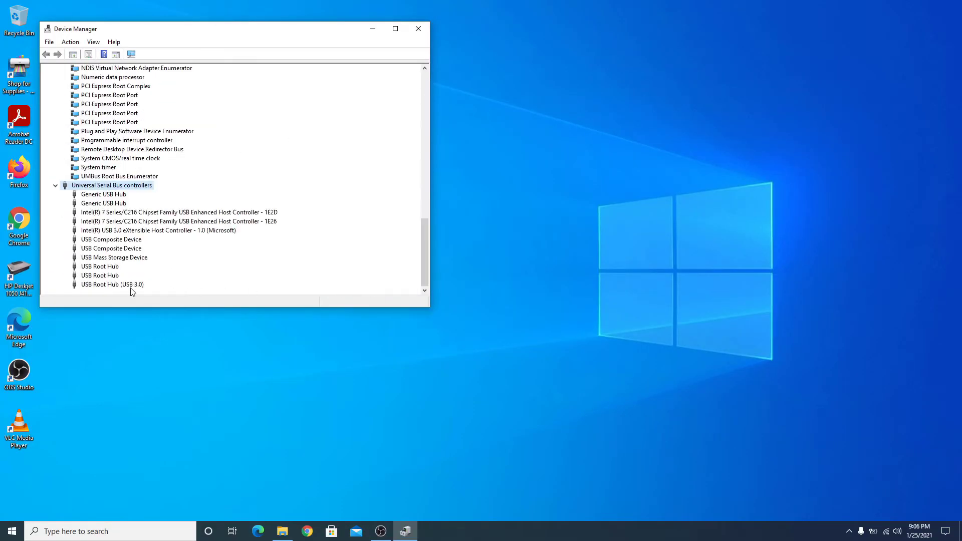
pyautogui.click(125, 262)
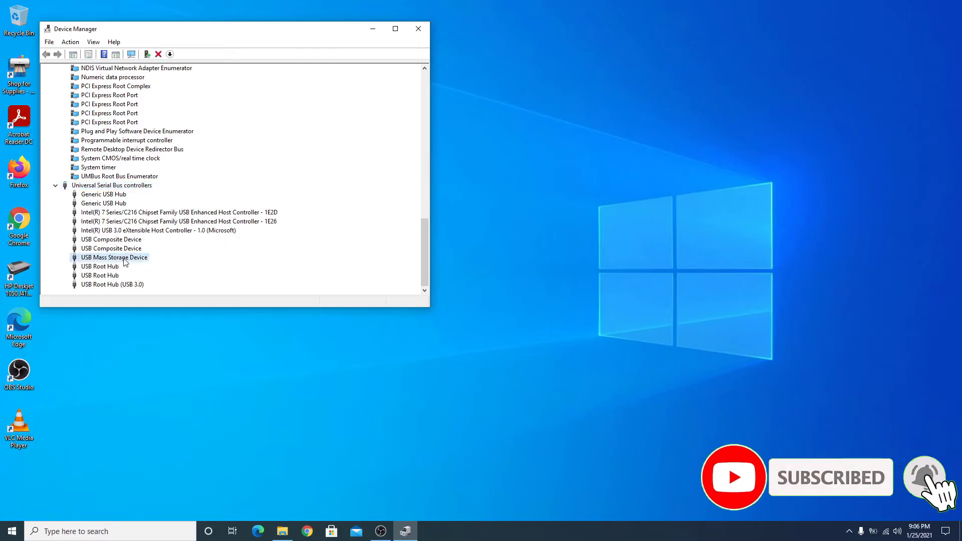
pyautogui.rightClick(124, 261)
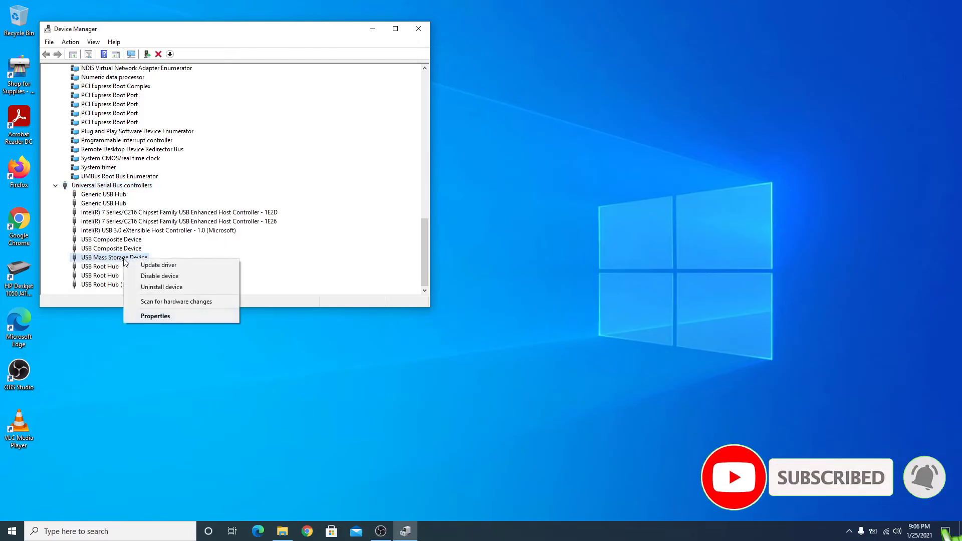
pyautogui.click(156, 266)
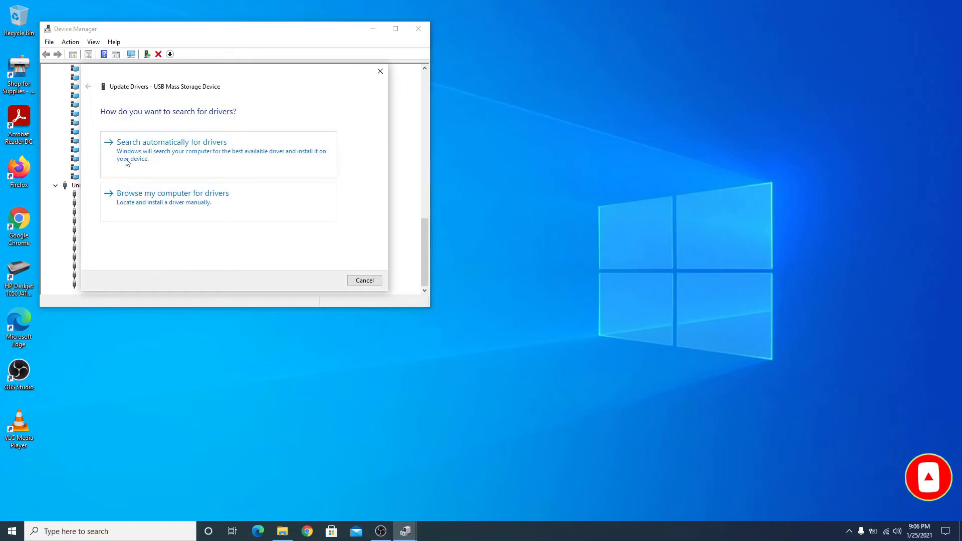
# - Search automatically for a USB Mass Storage driver, confirm the best one is installed, and exit Device Manager
pyautogui.click(228, 155)
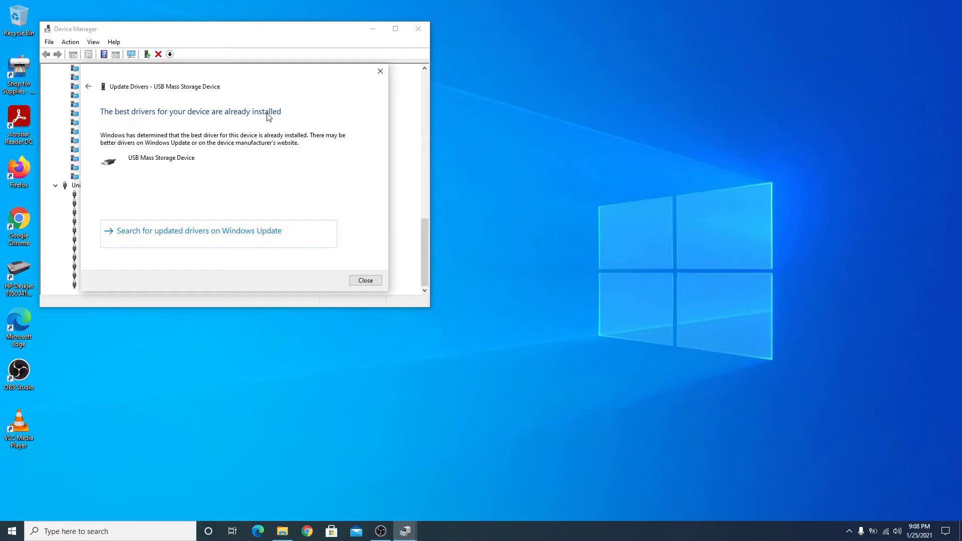
pyautogui.click(355, 282)
pyautogui.click(419, 28)
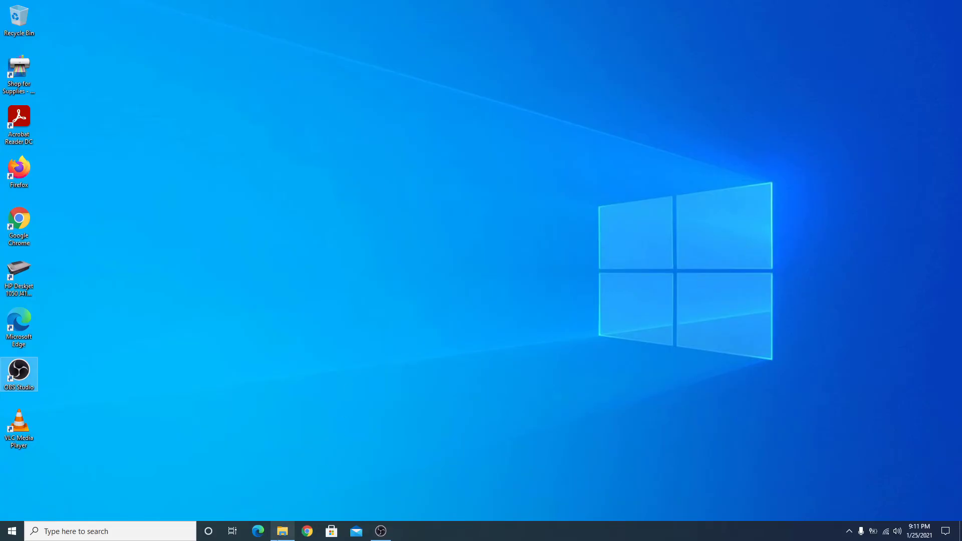
# - Run error checking from the Tools tab of New Volume (F:) Properties
pyautogui.click(281, 538)
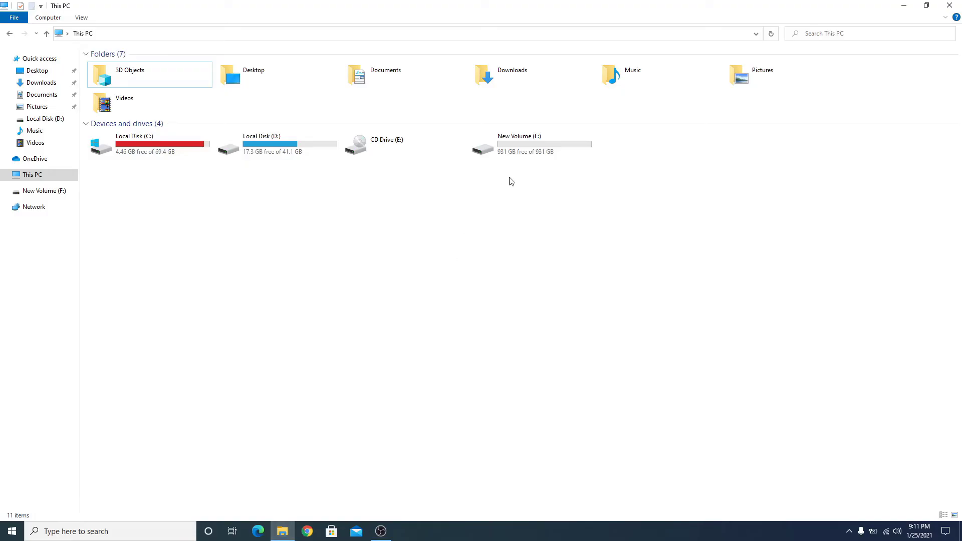
pyautogui.rightClick(530, 144)
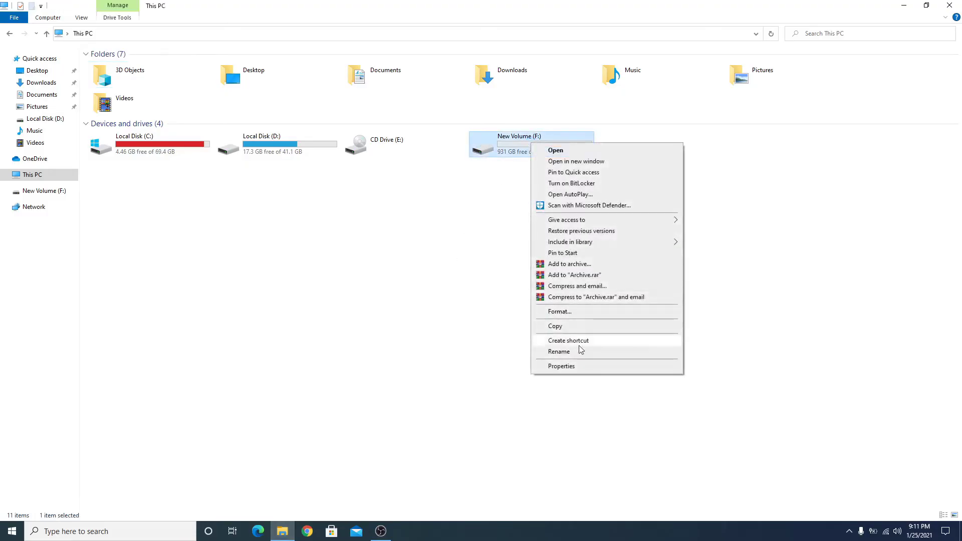
pyautogui.click(586, 367)
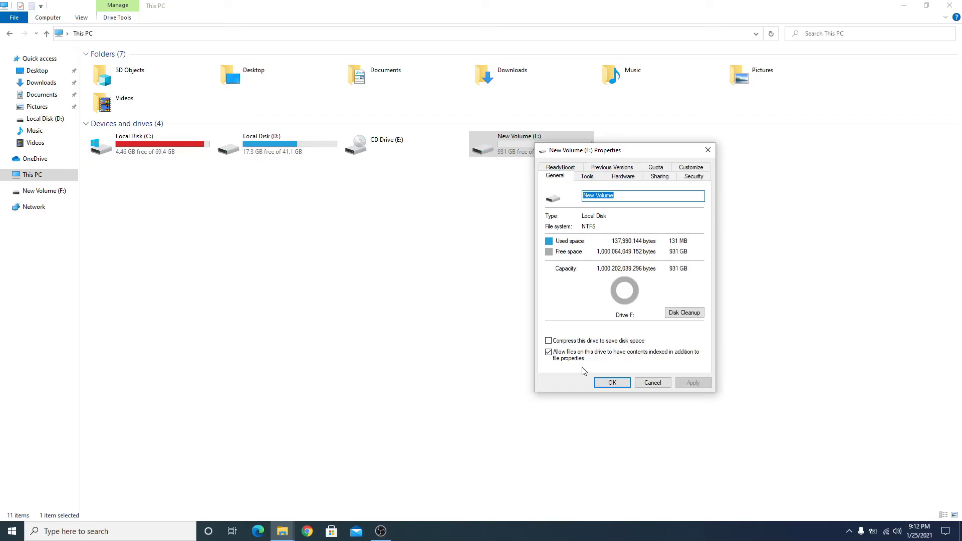
pyautogui.click(594, 175)
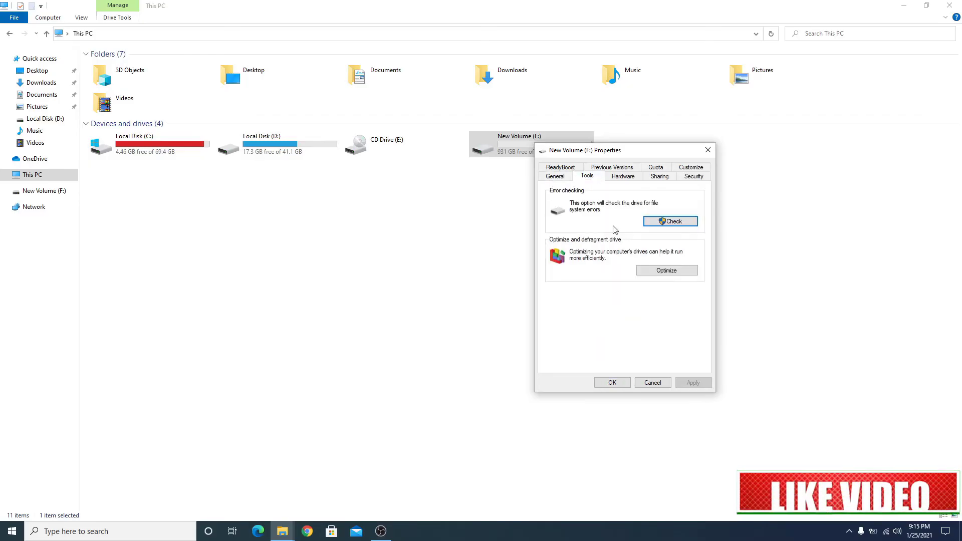
pyautogui.click(662, 224)
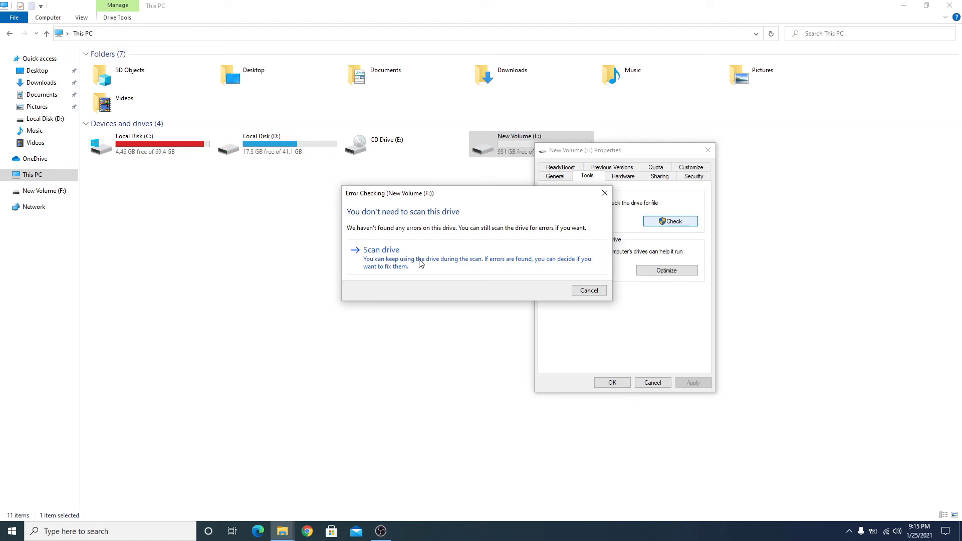
# - Scan New Volume (F:) anyway, dismiss the no-errors report, and return to the desktop
pyautogui.click(420, 263)
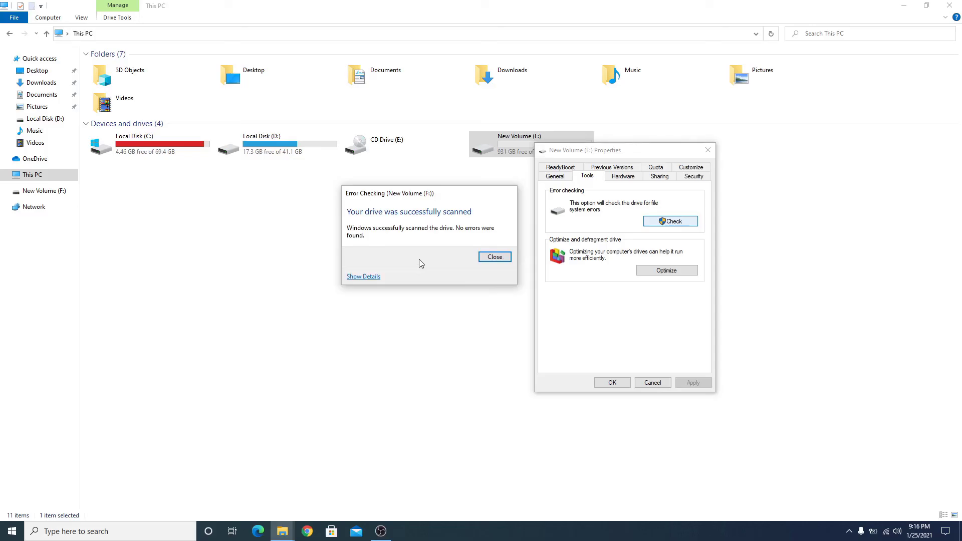
pyautogui.click(511, 257)
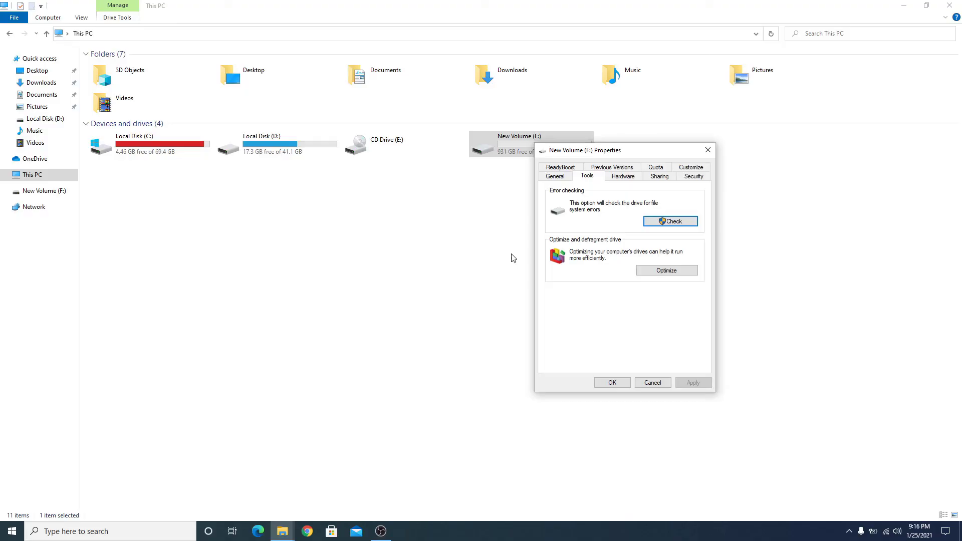
pyautogui.click(614, 383)
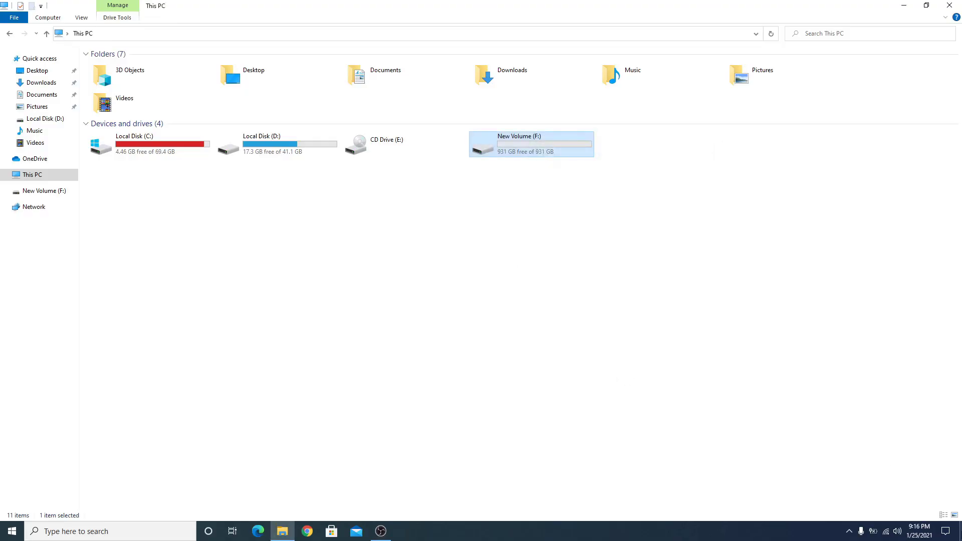
pyautogui.click(959, 530)
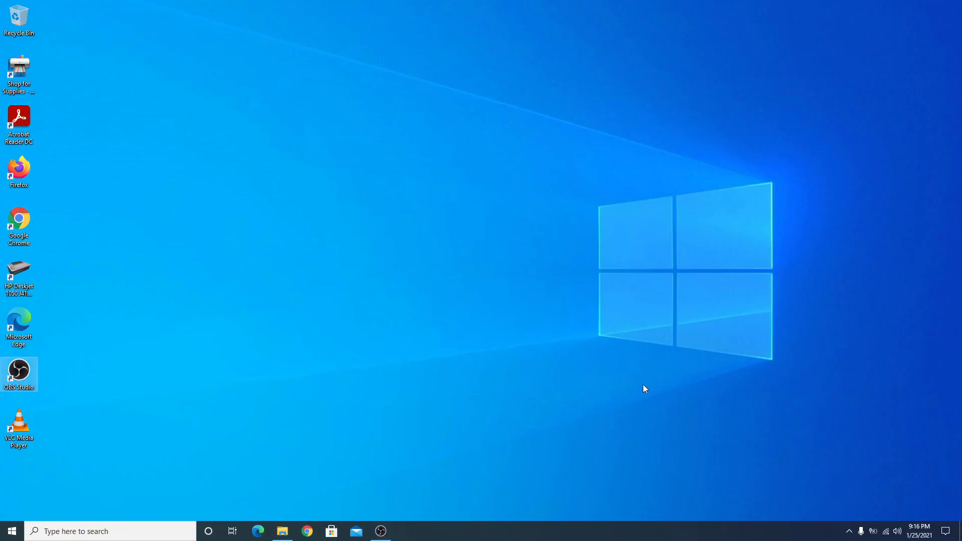